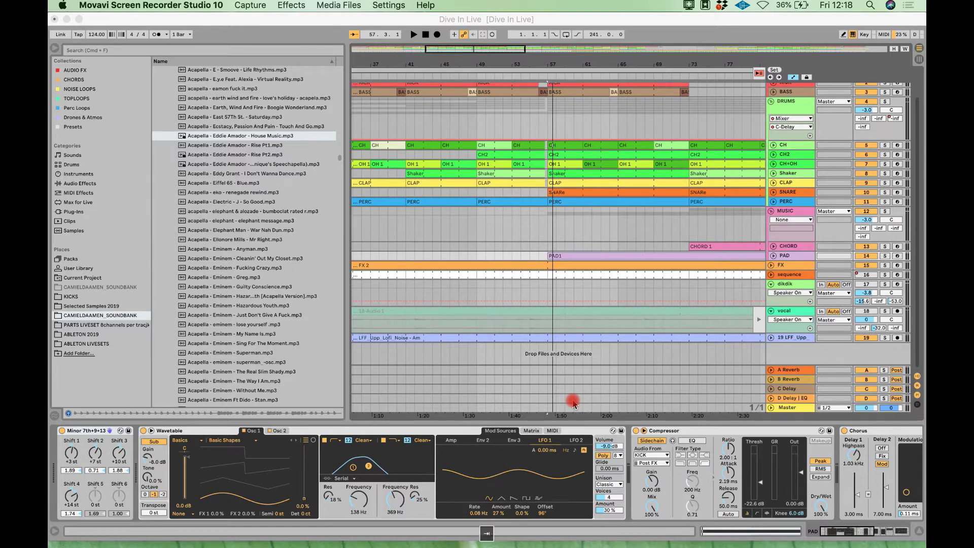
Play the arrangement from the start of the PAD1 clip at bar 57 and stop it.
left_click(573, 402)
key("Tab")
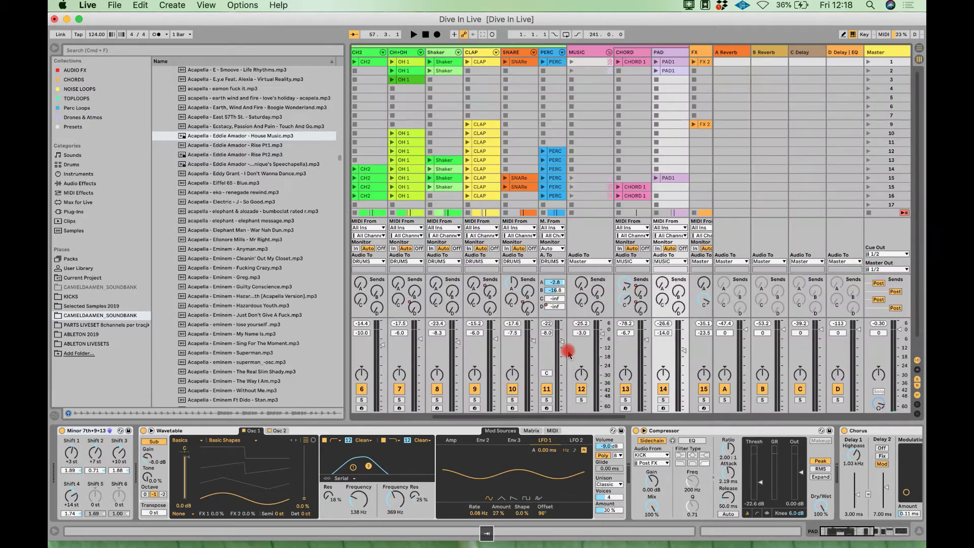
scroll(584, 229, "right", 5)
key("Tab")
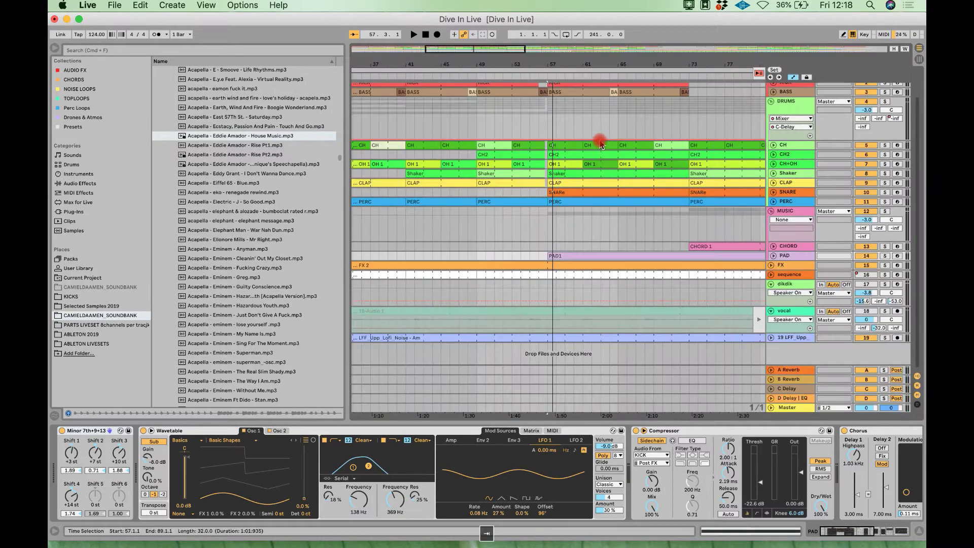
left_click(571, 256)
key("space")
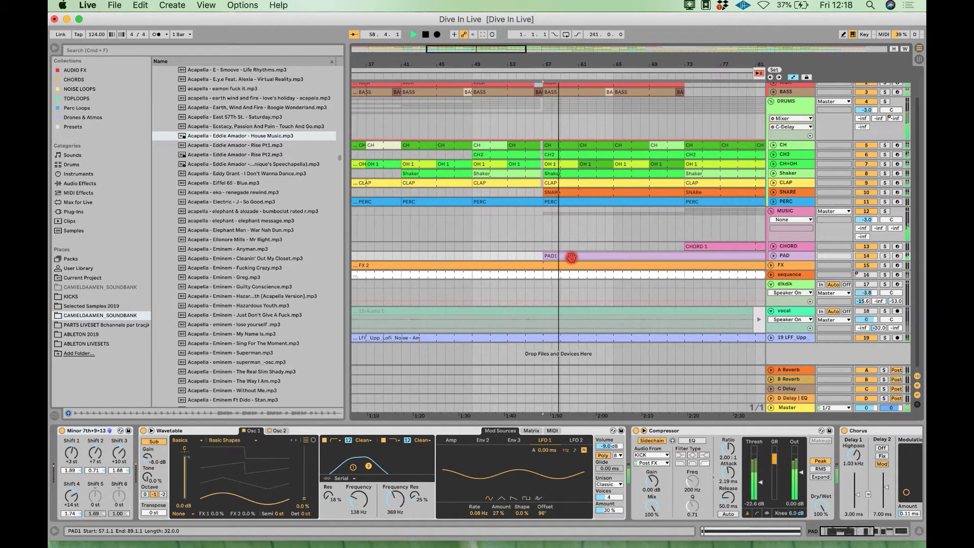
key("space")
Add a MIDI track after the last track in Session View and load the Sampler instrument on it.
key("Tab")
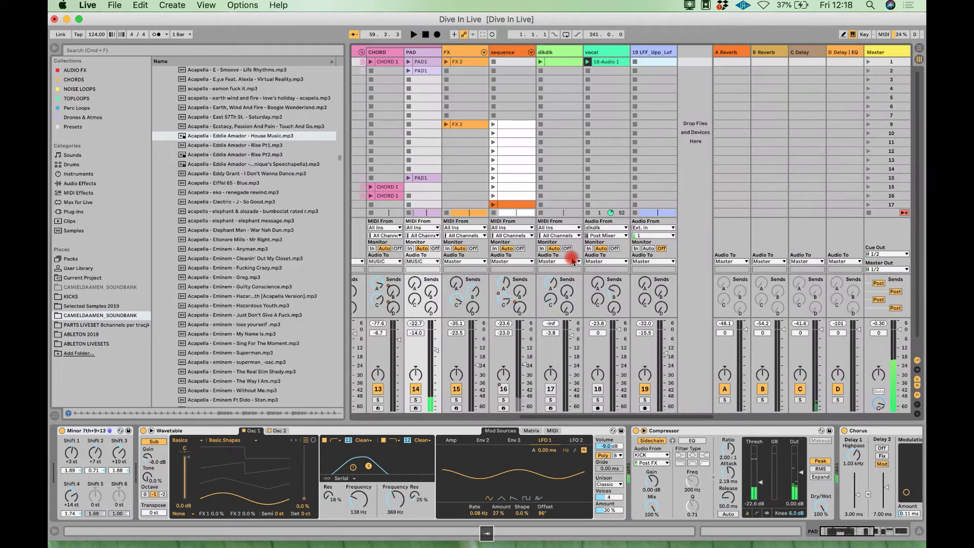
left_click(653, 56)
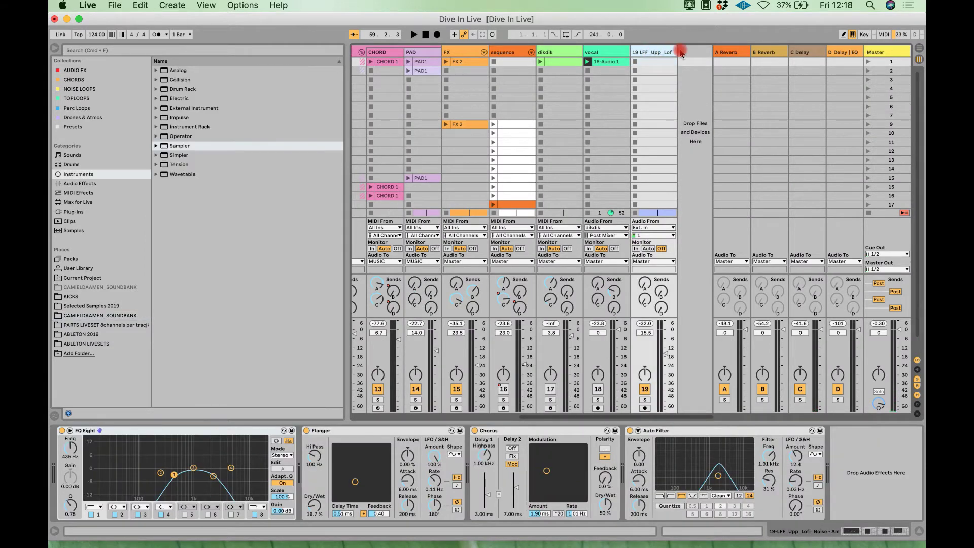
key("shift+super+t")
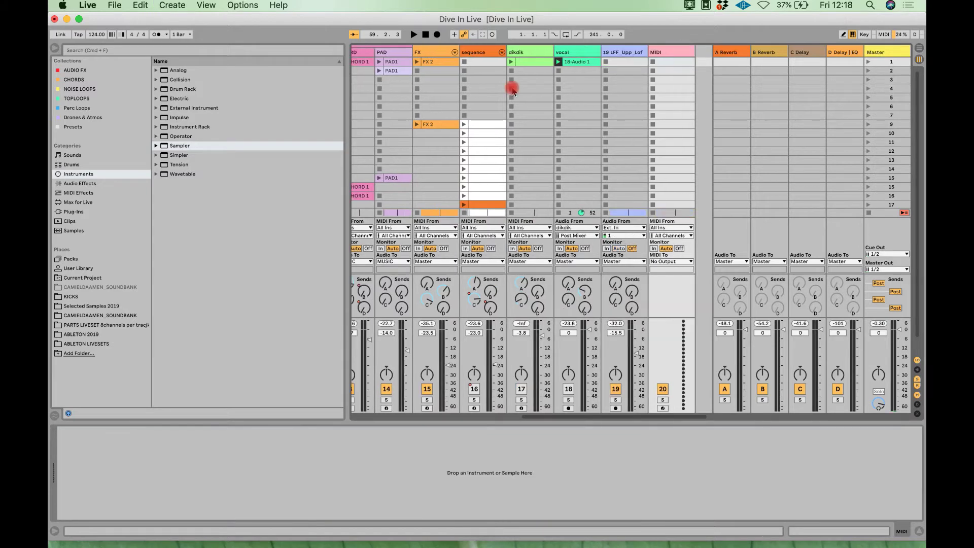
left_click(179, 146)
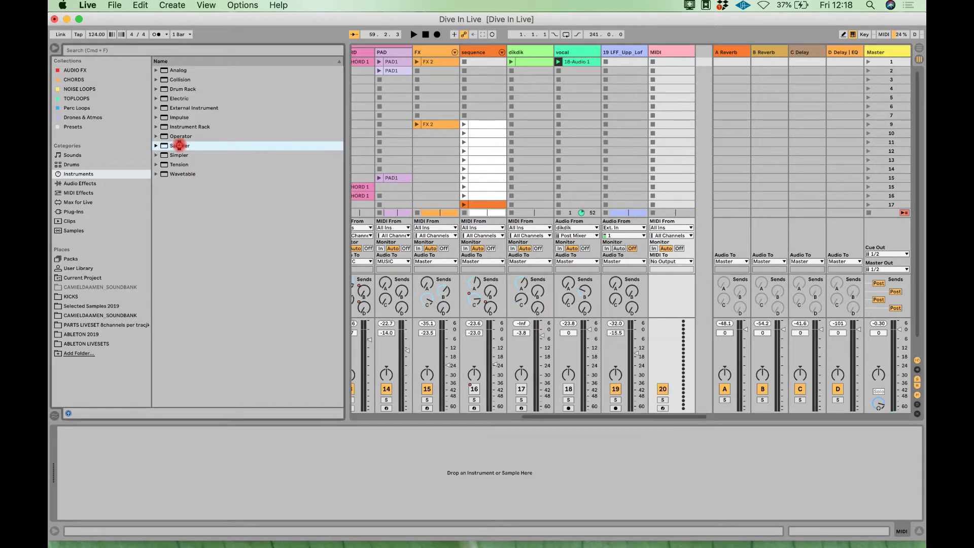
double_click(180, 146)
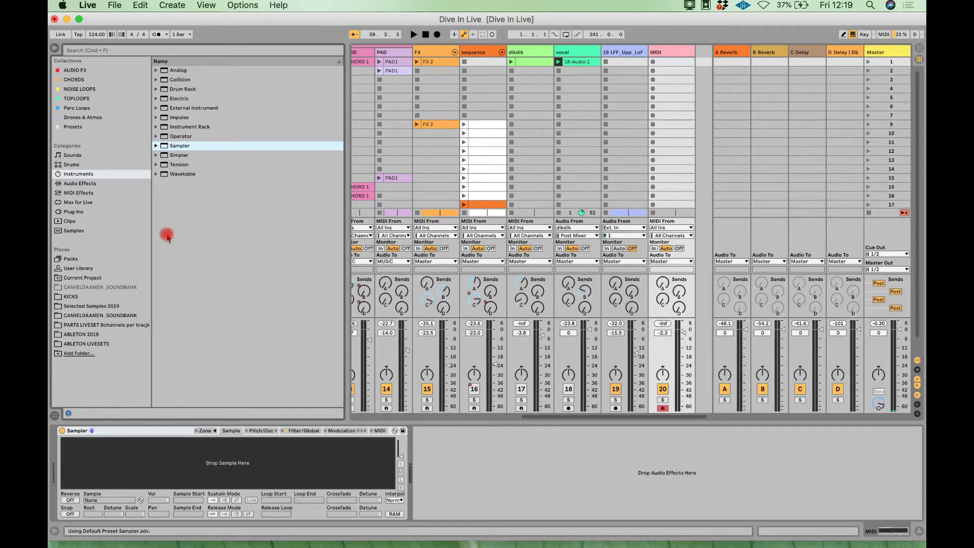
Load "Acapella - Eddie Amador - House Music.mp3" from the CAMIELDAAMEN_SOUNDBANK folder into Sampler and hide the browser.
left_click(76, 315)
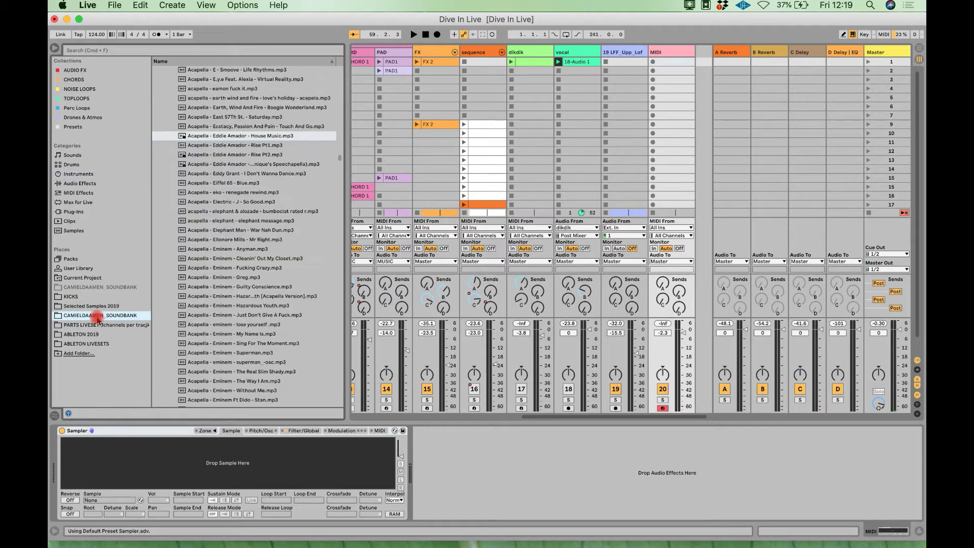
left_click_drag(245, 136, 281, 459)
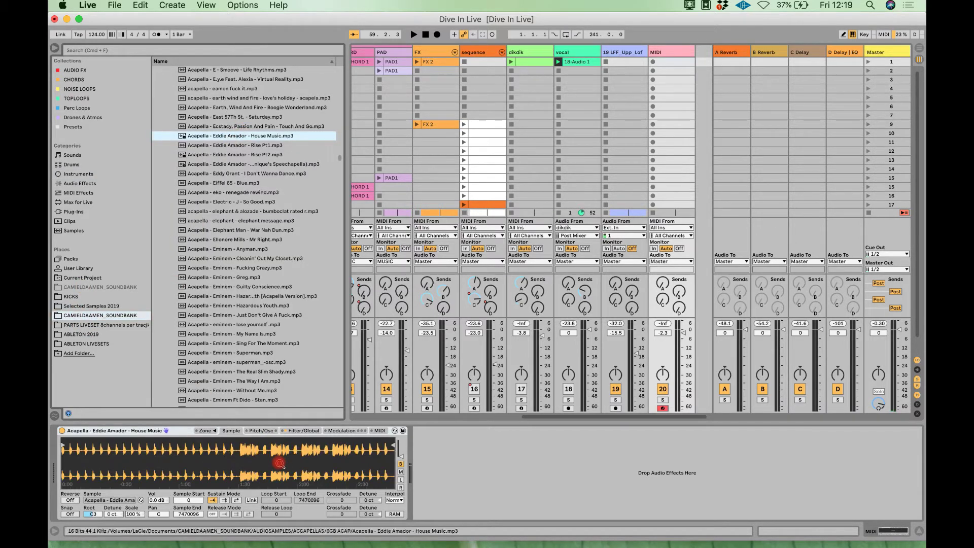
left_click(54, 50)
left_click(192, 471)
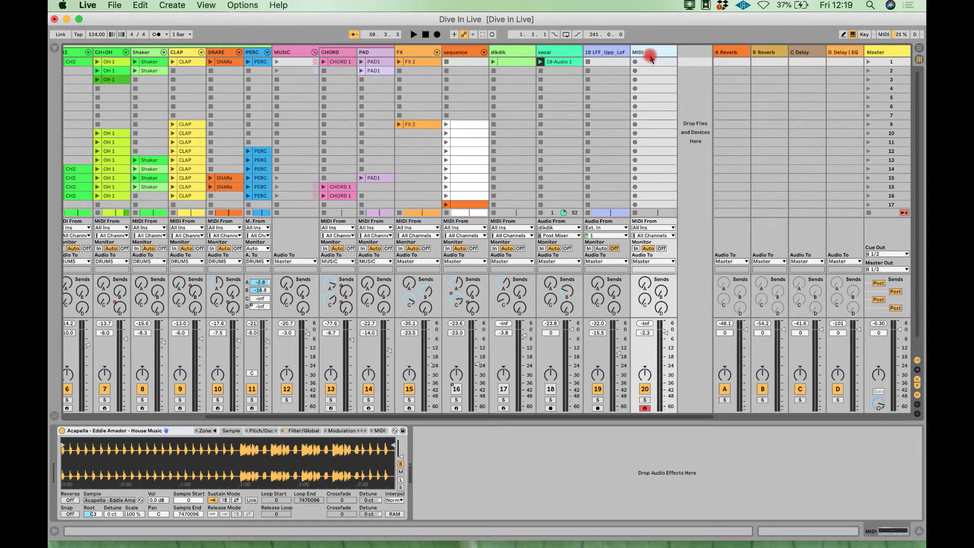
Create a clip in the MIDI track's first slot with sixteenth-note C3 notes at 1.1.1, 1.1.4, 1.2.3 and 1.3.2.
double_click(655, 63)
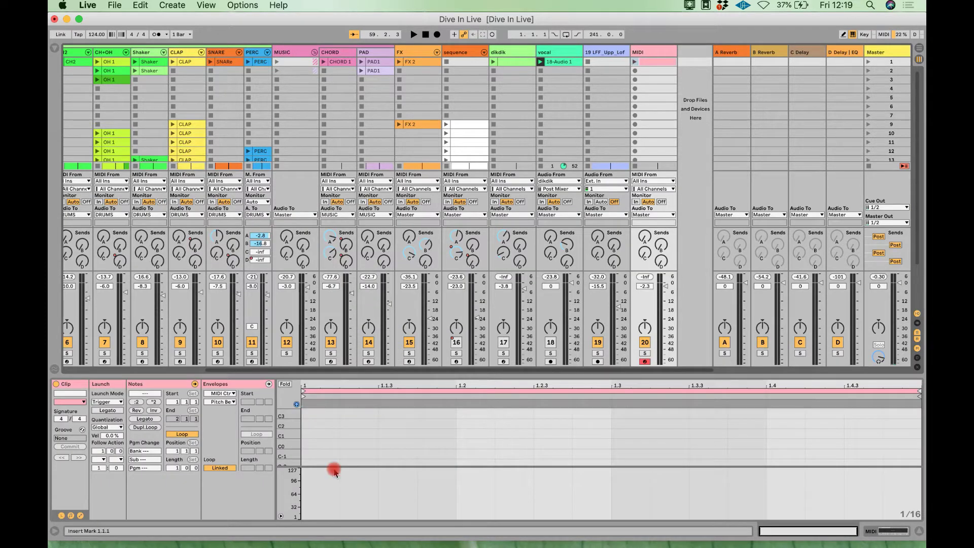
left_click_drag(300, 450, 368, 427)
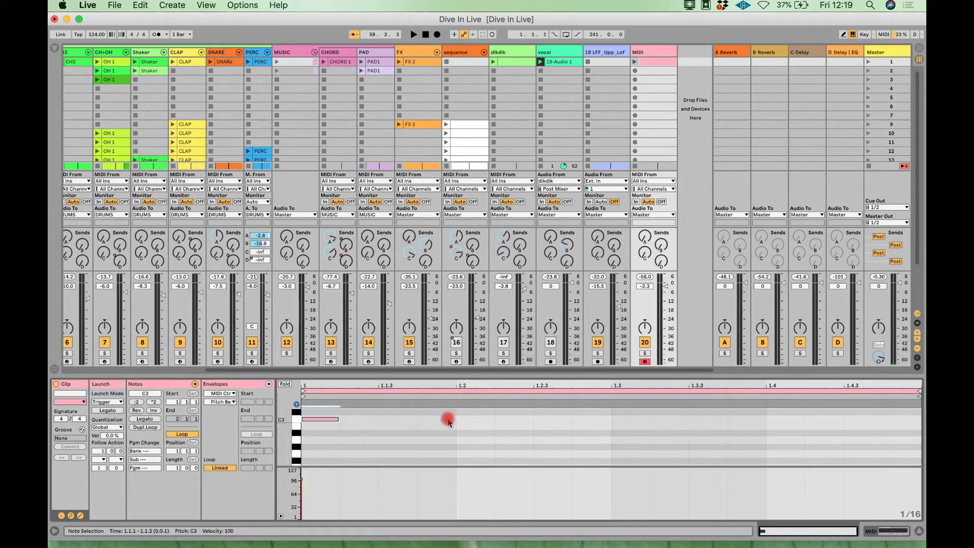
double_click(438, 422)
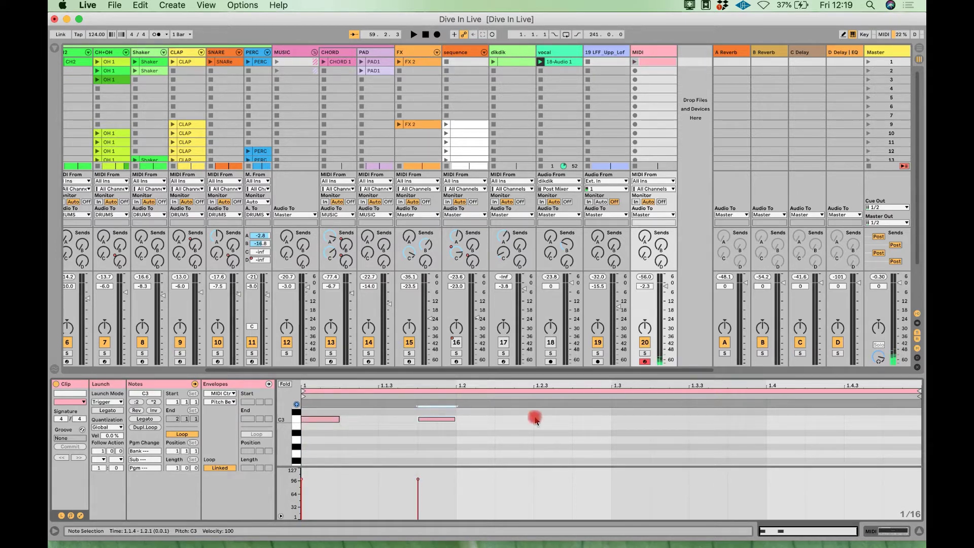
left_click(545, 421)
double_click(546, 421)
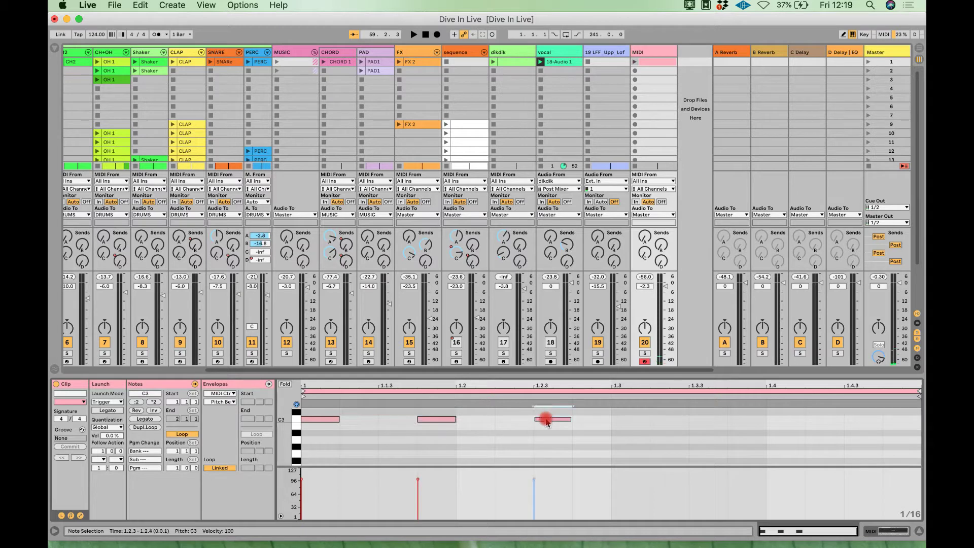
double_click(670, 420)
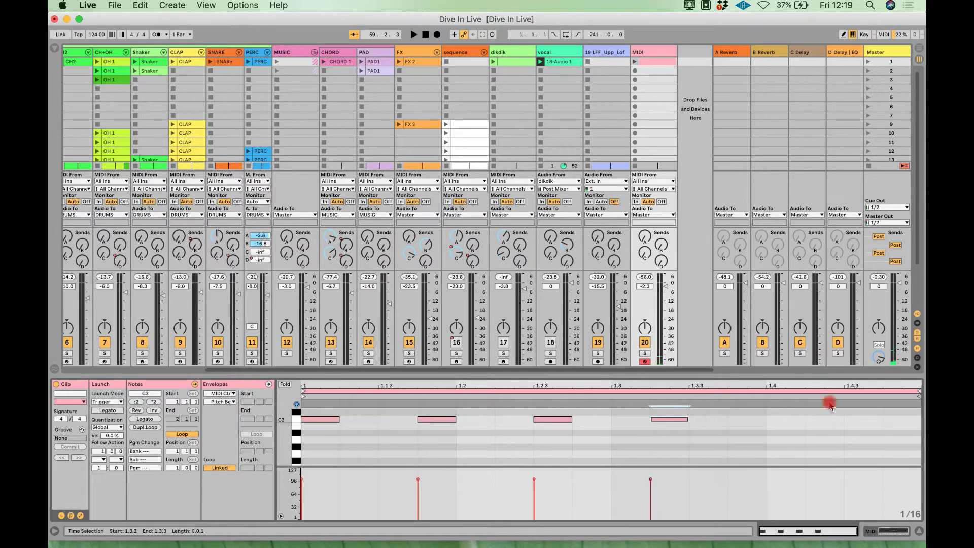
Shorten the clip's loop to three beats and play it with the MIDI track soloed.
left_click_drag(918, 391, 776, 399)
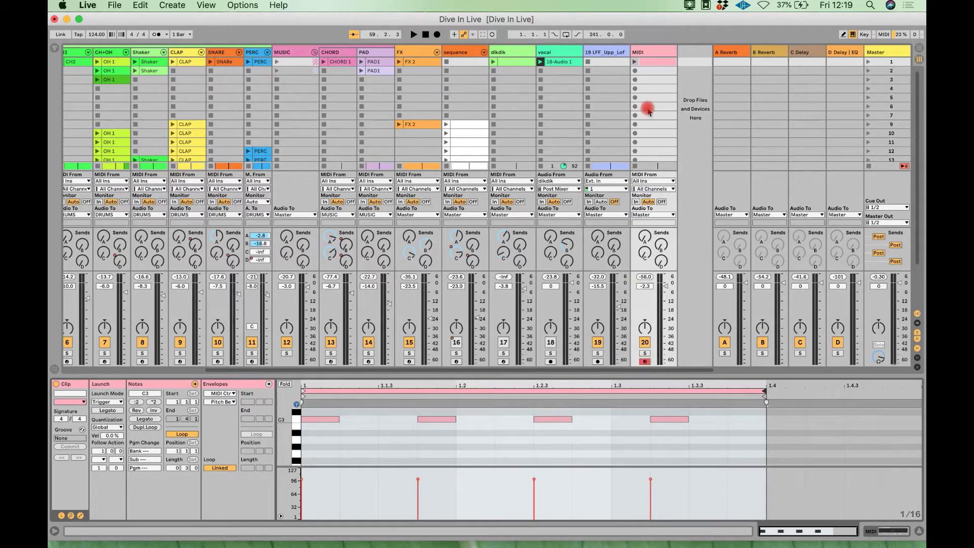
left_click(638, 62)
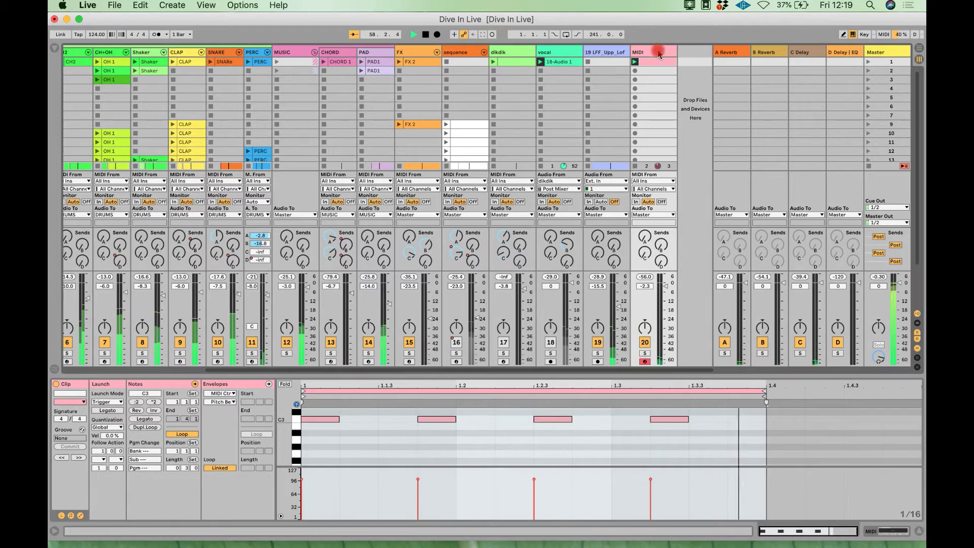
left_click(645, 354)
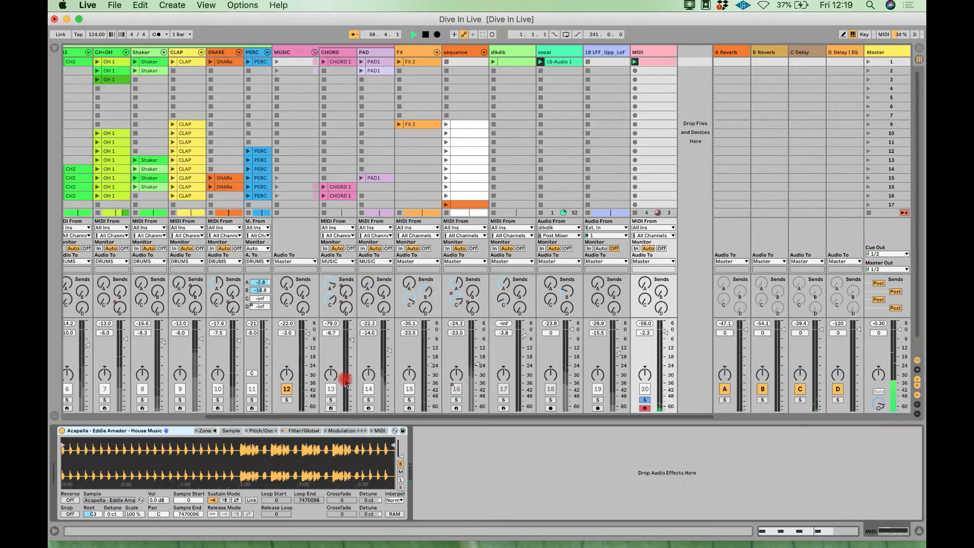
Move the acapella's sample start in Sampler to 3995891, where the denser vocal section begins, and stop playback.
left_click(169, 473)
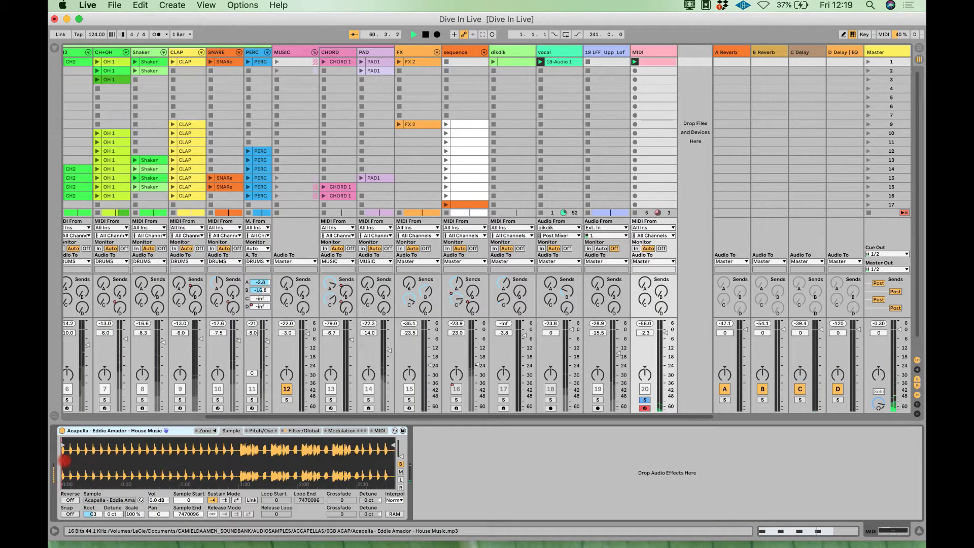
scroll(65, 459, "up", 5)
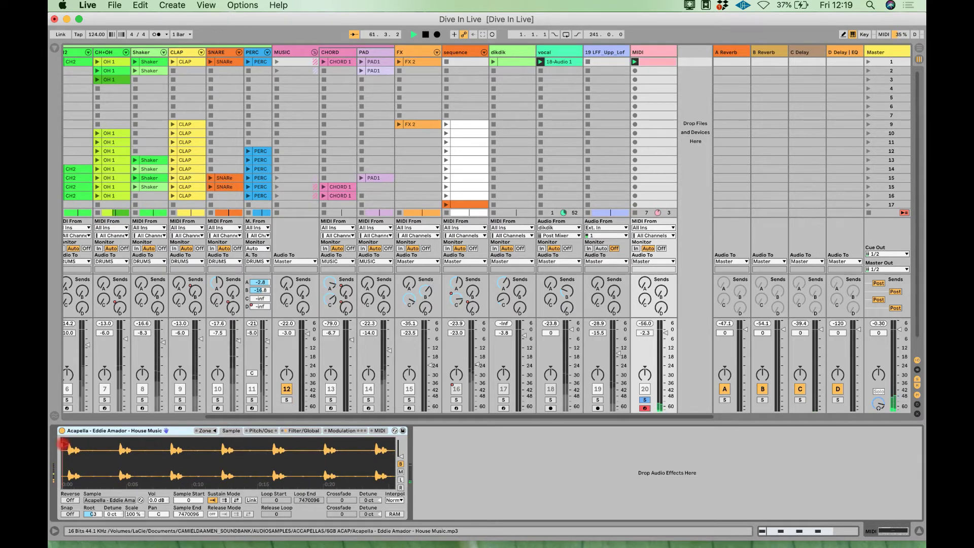
mouse_move(62, 445)
left_mouse_down()
mouse_move(82, 445)
mouse_move(72, 458)
mouse_move(118, 445)
mouse_move(256, 446)
mouse_move(241, 448)
left_mouse_up()
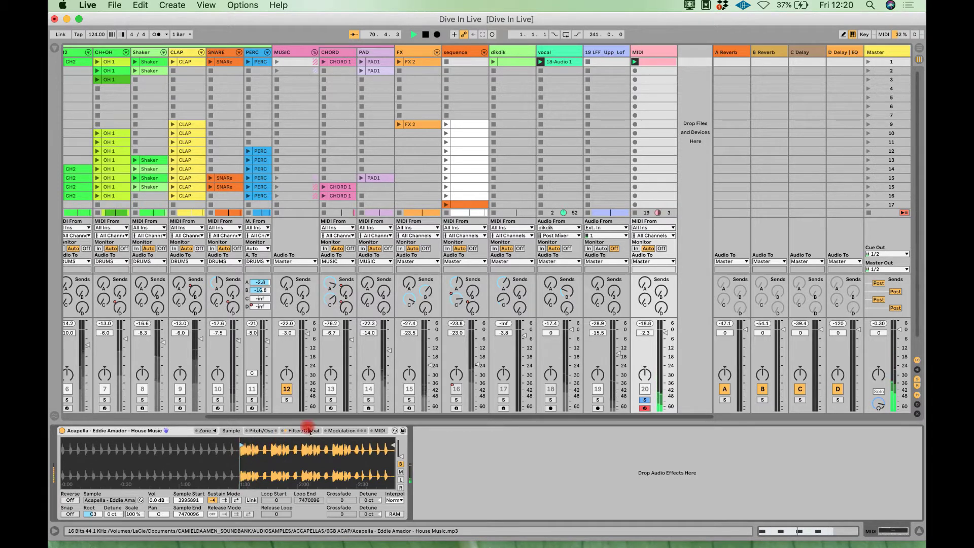
key("space")
key("space")
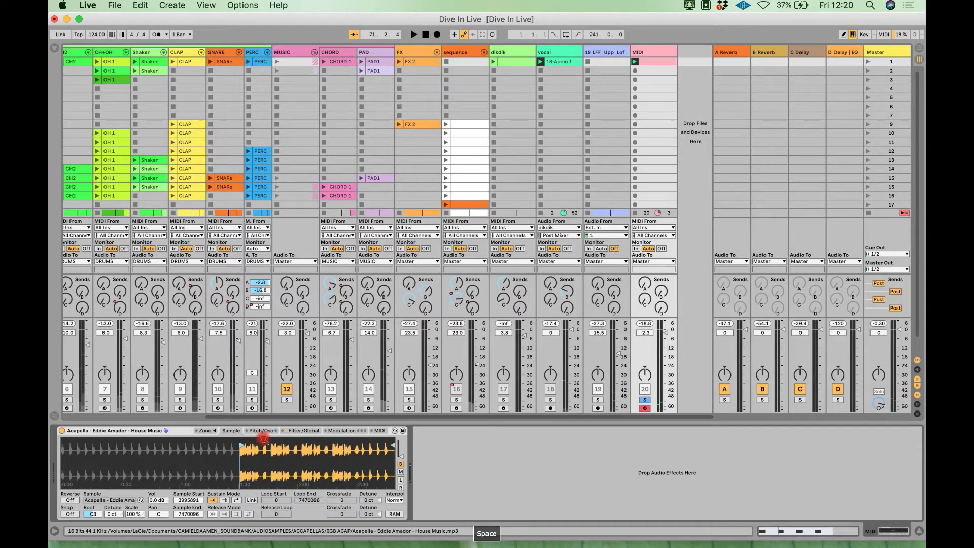
Look through Sampler's pitch and filter settings and return to the sample waveform.
left_click(252, 433)
left_click(303, 431)
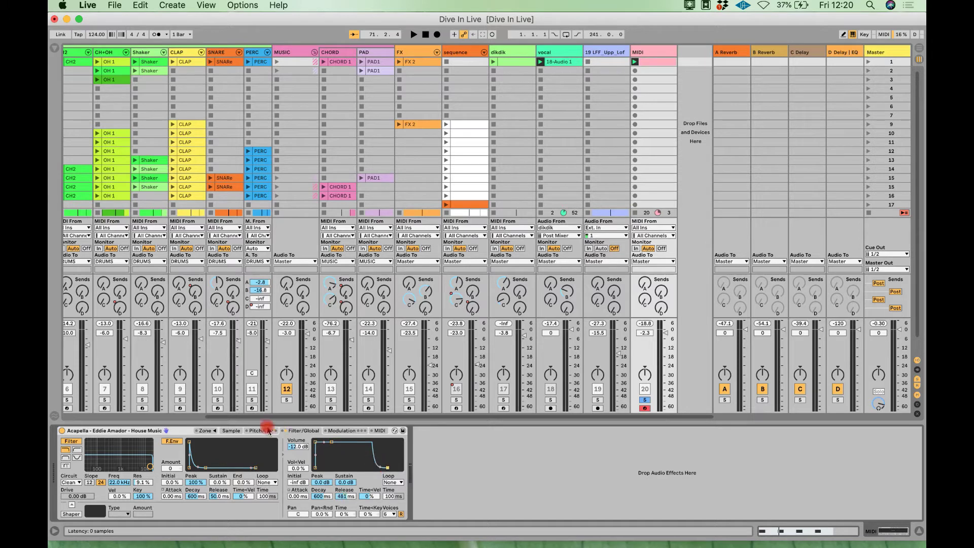
left_click(261, 431)
left_click(231, 431)
left_click(361, 448)
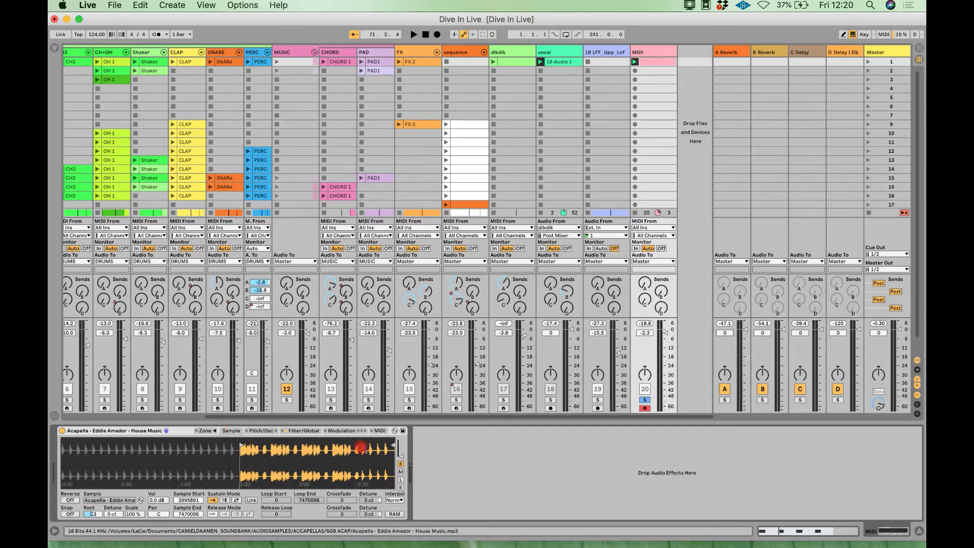
left_click(466, 429)
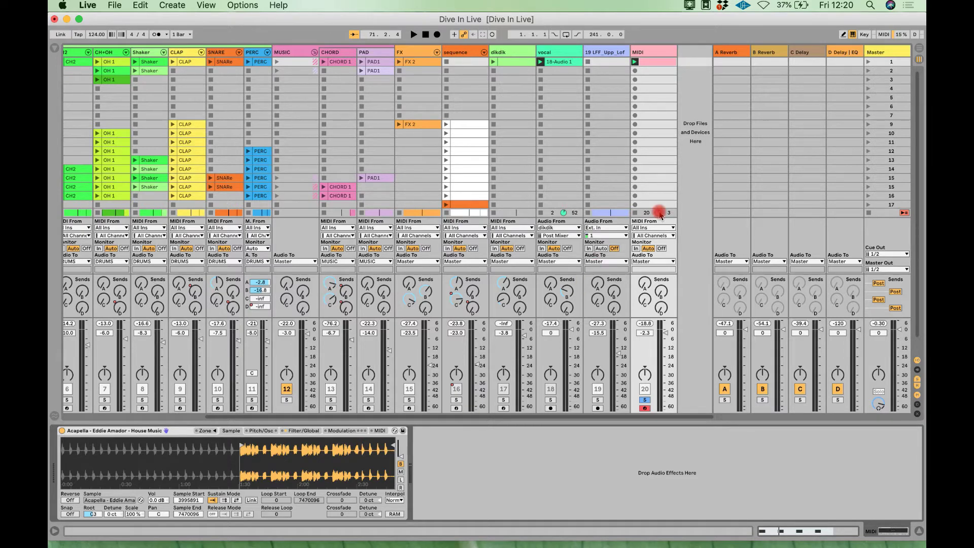
Insert an audio track after the MIDI track and set its audio input to the MIDI track.
left_click(645, 51)
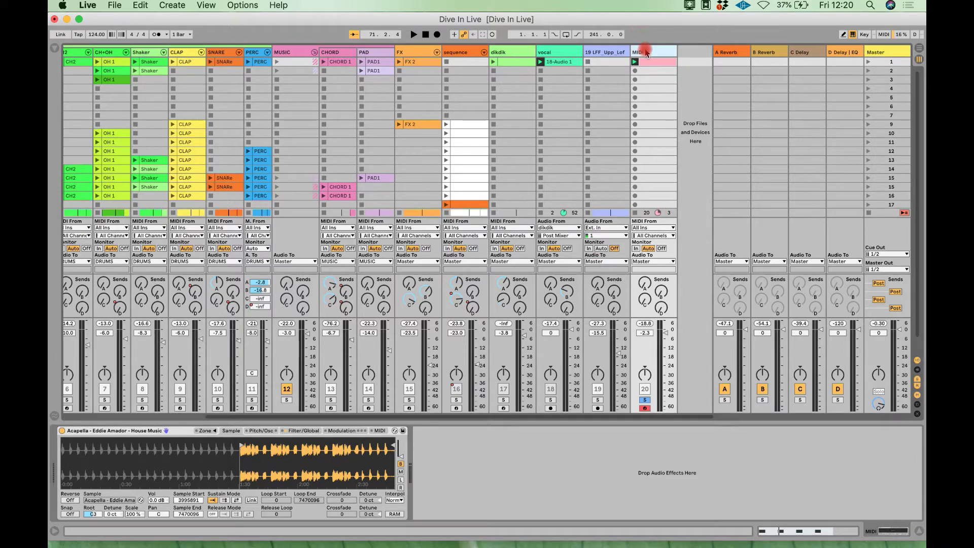
key("super+t")
left_click(702, 204)
left_click(689, 228)
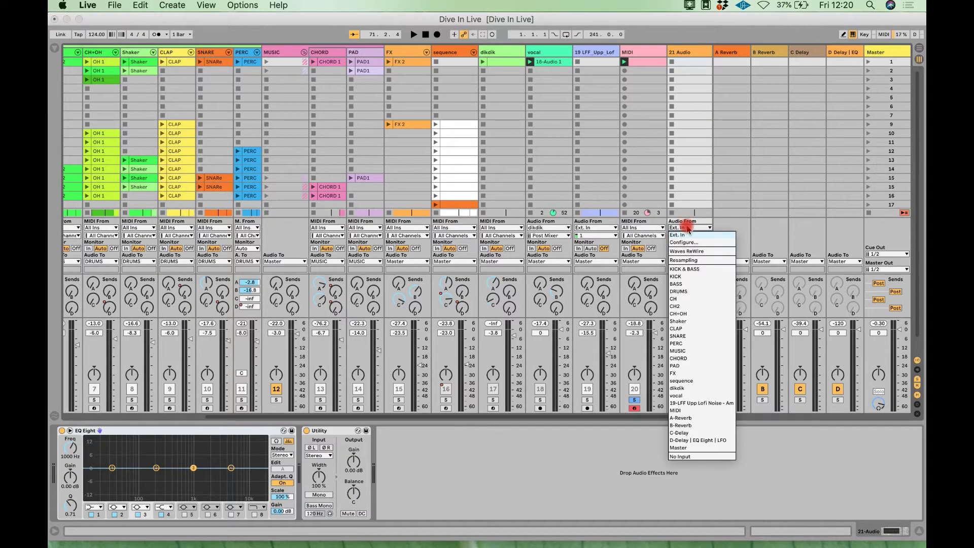
left_click_drag(685, 233, 703, 414)
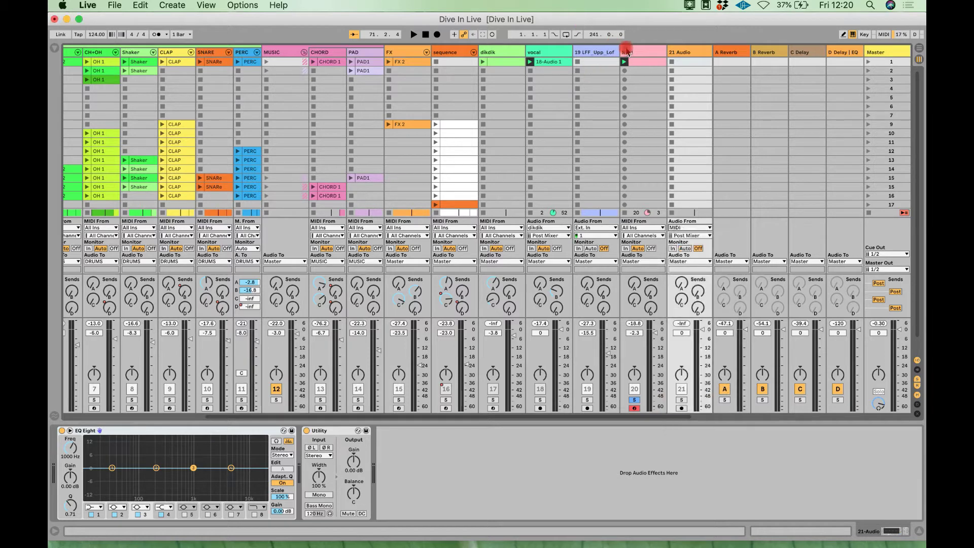
Rename the MIDI track "VOCAL" and the new audio track "Recorded vocal".
left_click(628, 51)
key("shift+v")
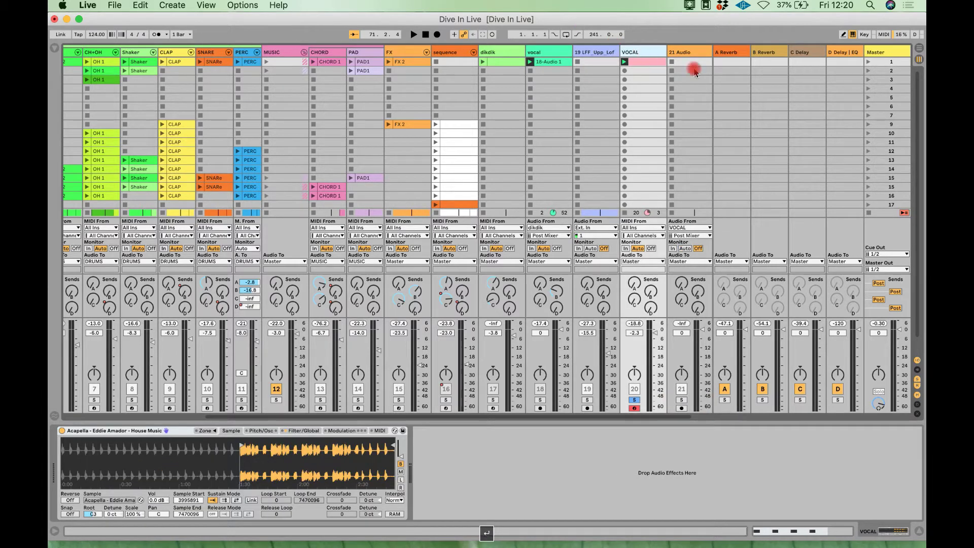
left_click(687, 54)
key("super+r")
type("Re")
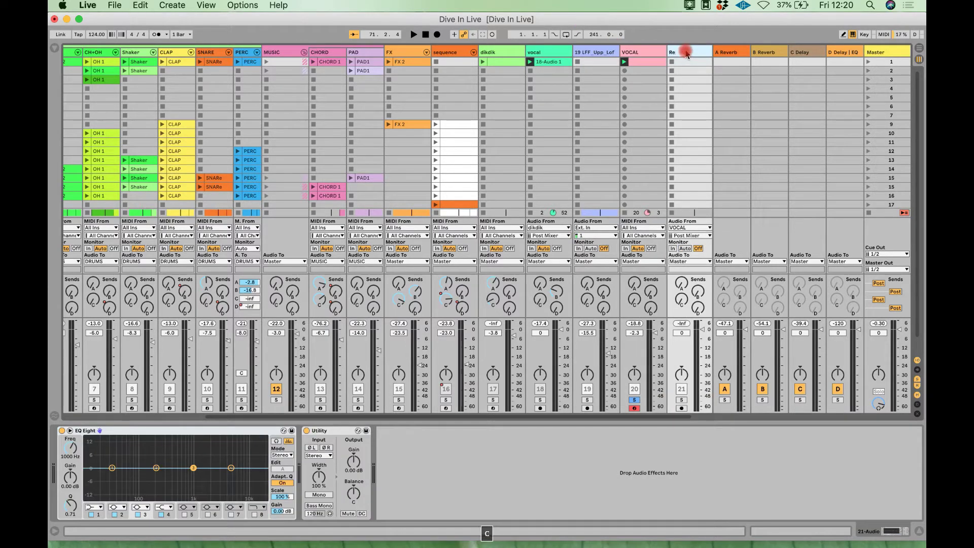
type("corded vocal")
key("Return")
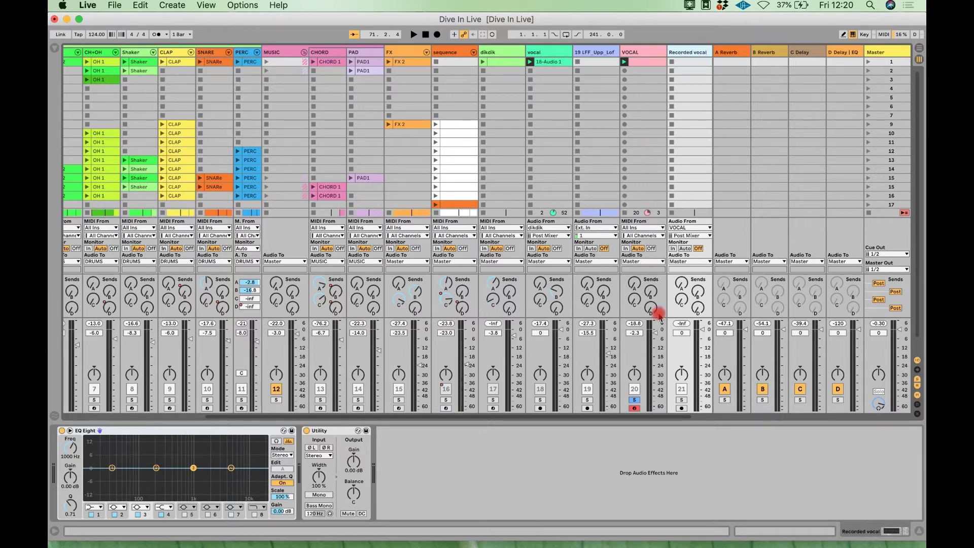
Arm the Recorded vocal track with monitoring on Auto and unsolo the VOCAL track.
left_click(681, 408)
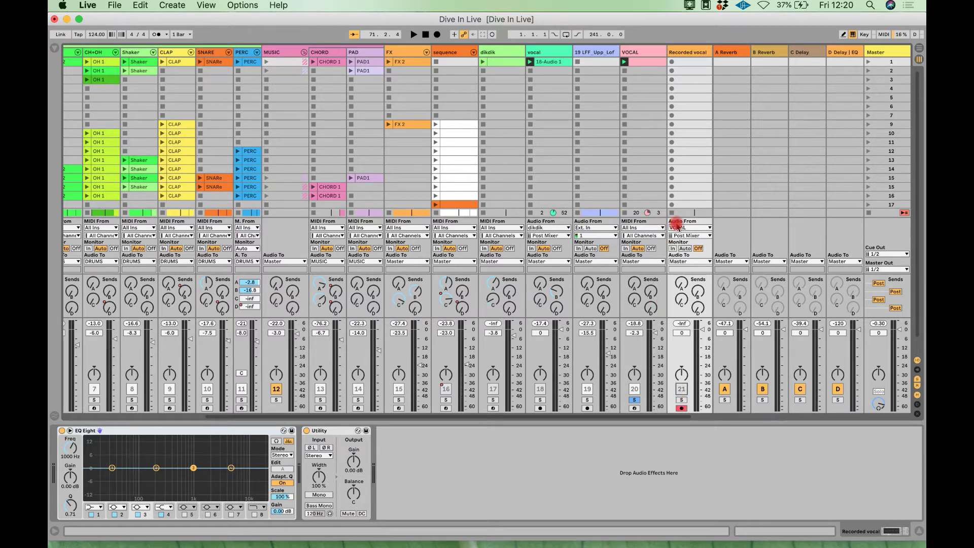
left_click(685, 249)
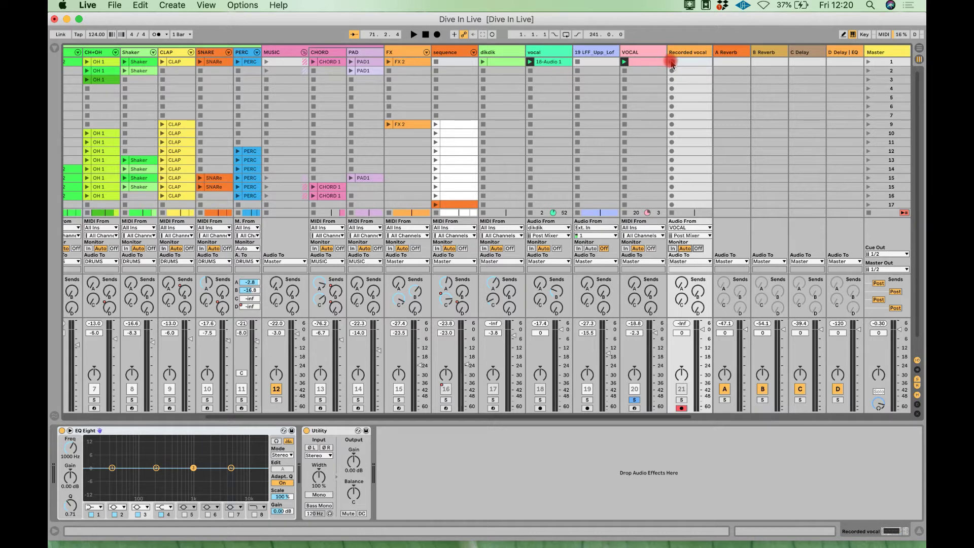
left_click(635, 401)
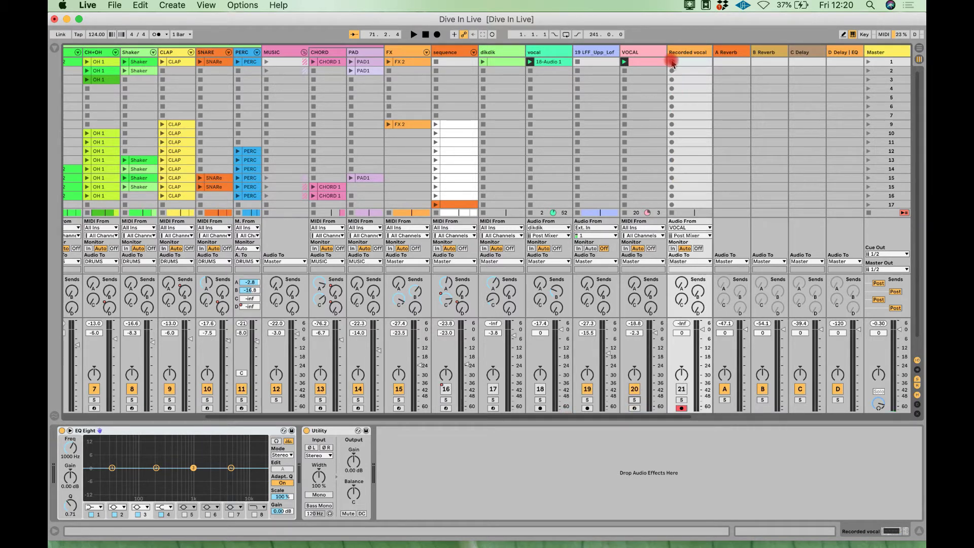
Record the VOCAL track into the first Recorded vocal slot while moving the Sampler sample start to different phrases of the acapella, ending with playback stopped.
left_click(672, 61)
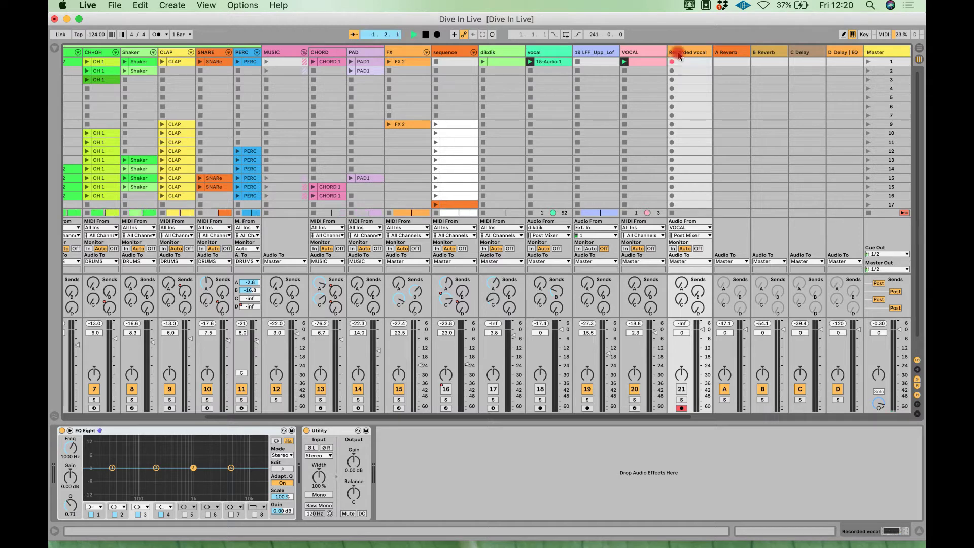
left_click(641, 52)
left_click_drag(240, 445, 247, 446)
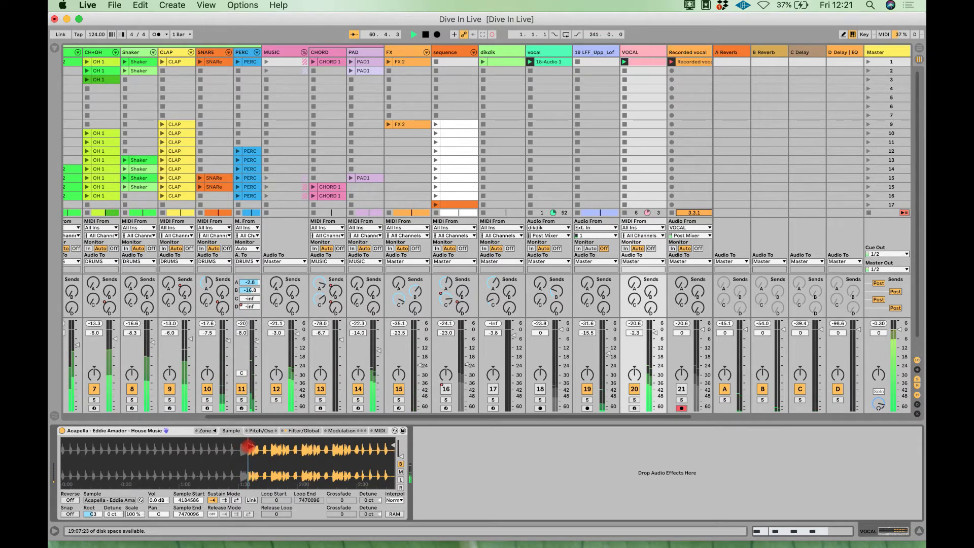
left_click_drag(249, 446, 265, 445)
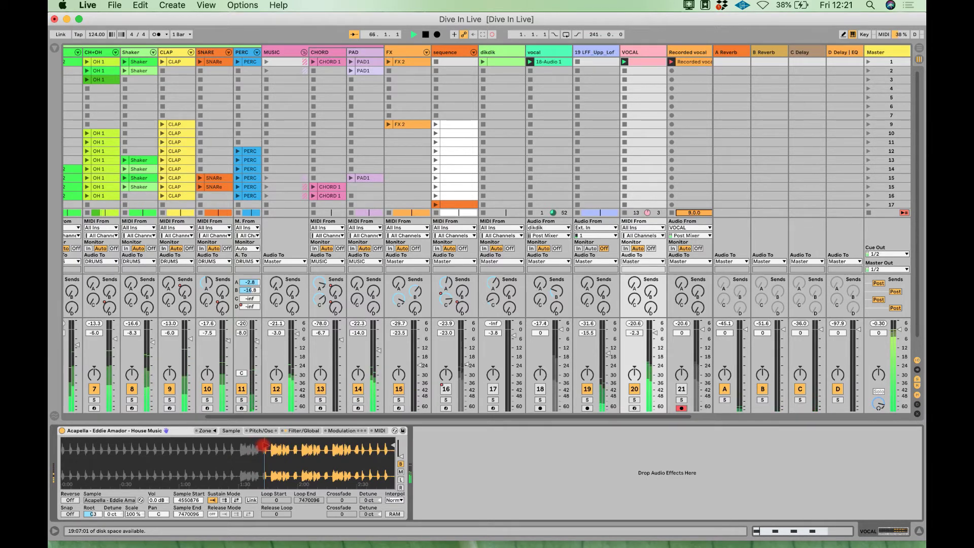
left_click_drag(263, 446, 202, 448)
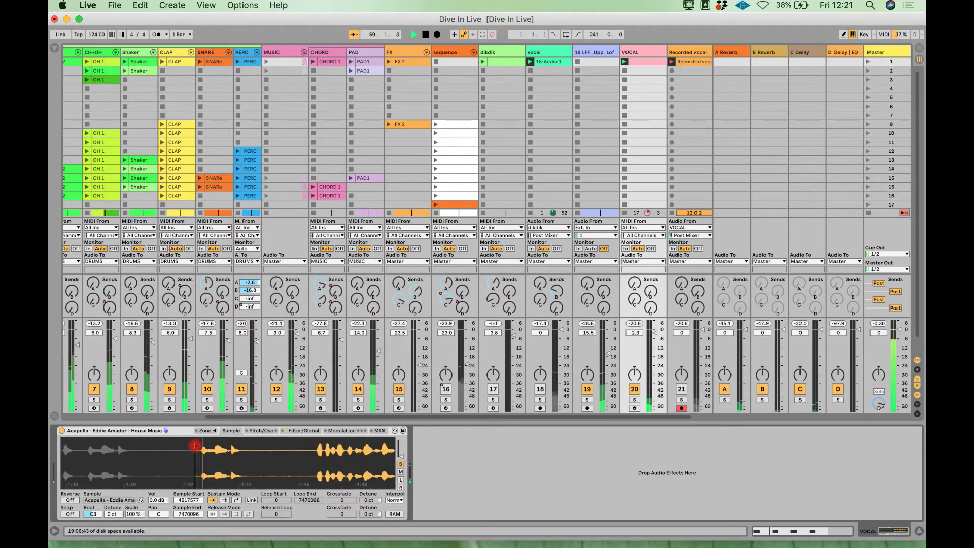
mouse_move(195, 446)
left_mouse_down()
mouse_move(364, 437)
mouse_move(390, 448)
left_mouse_up()
mouse_move(367, 446)
left_mouse_down()
mouse_move(320, 442)
mouse_move(387, 445)
mouse_move(377, 465)
mouse_move(208, 449)
mouse_move(245, 446)
left_mouse_up()
key("space")
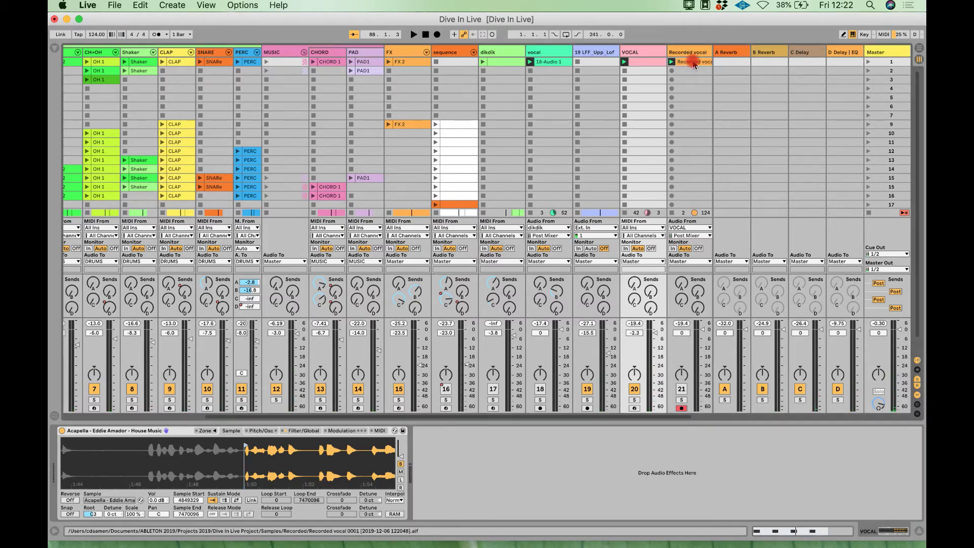
Raise the recorded vocal clip's gain to 8.50 dB and delete the VOCAL MIDI track.
left_click(694, 62)
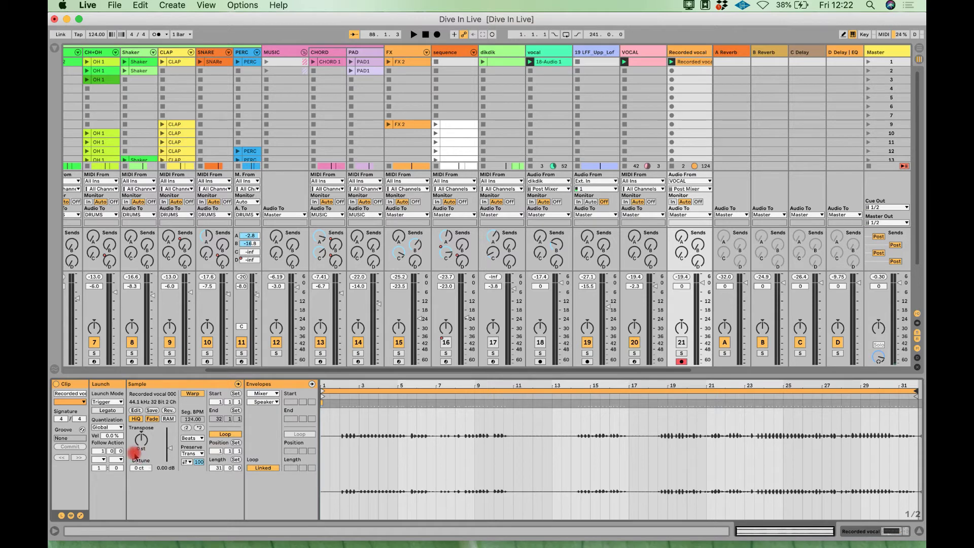
left_click_drag(156, 448, 161, 436)
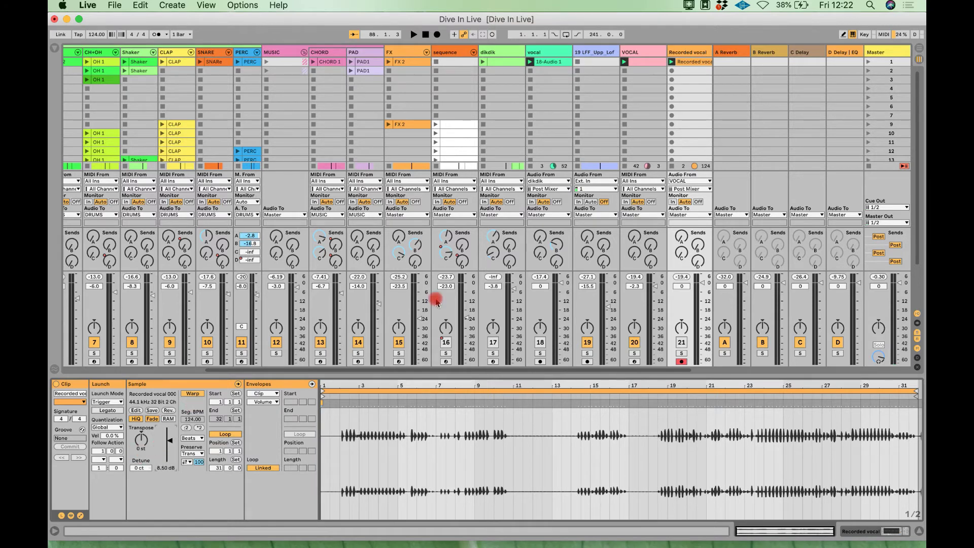
left_click(637, 53)
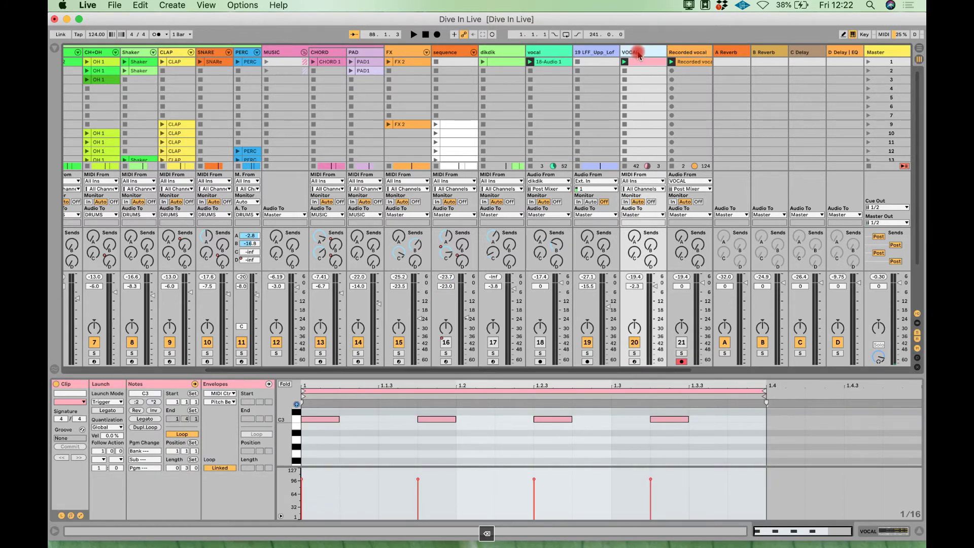
key("Delete")
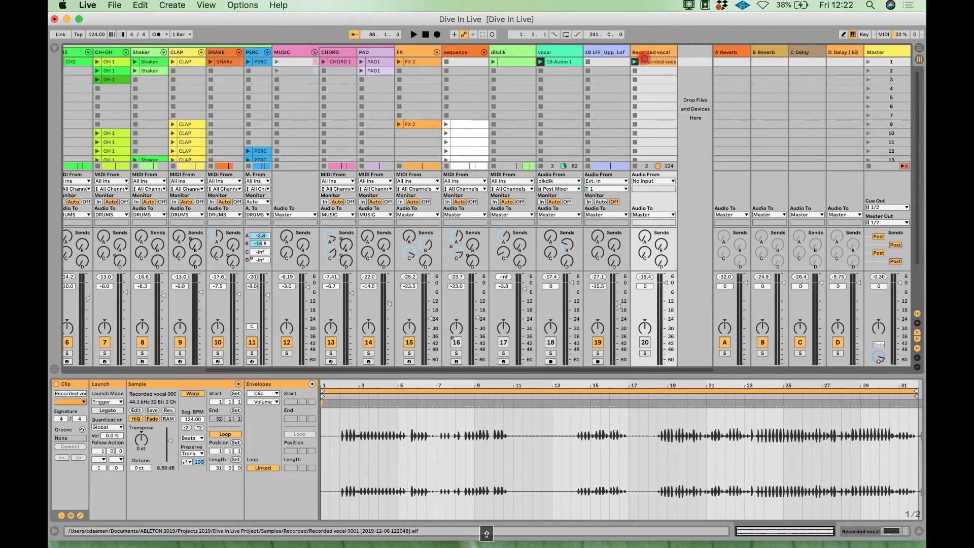
Place the recorded vocal clip in the arrangement on the Recorded vocal track at bar 57.
key("Tab")
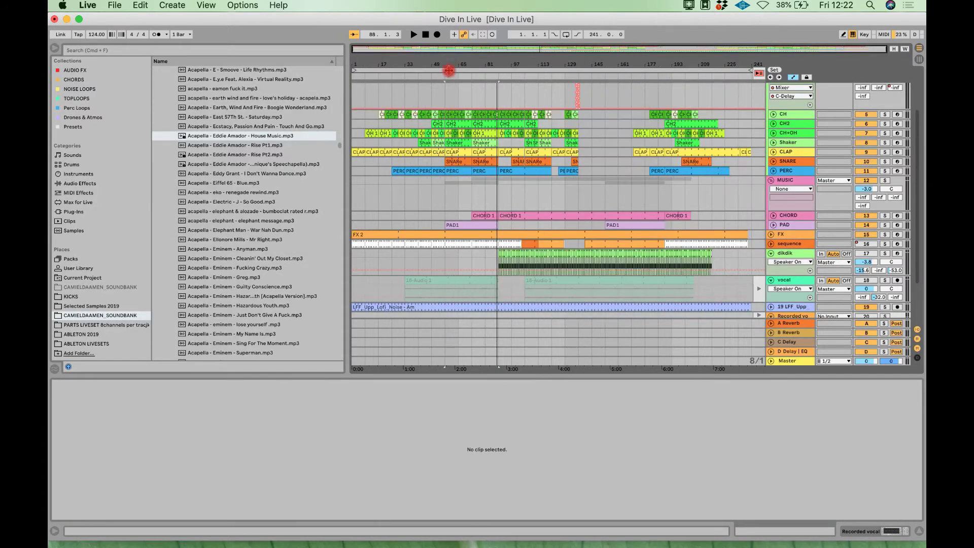
scroll(492, 272, "down", 3)
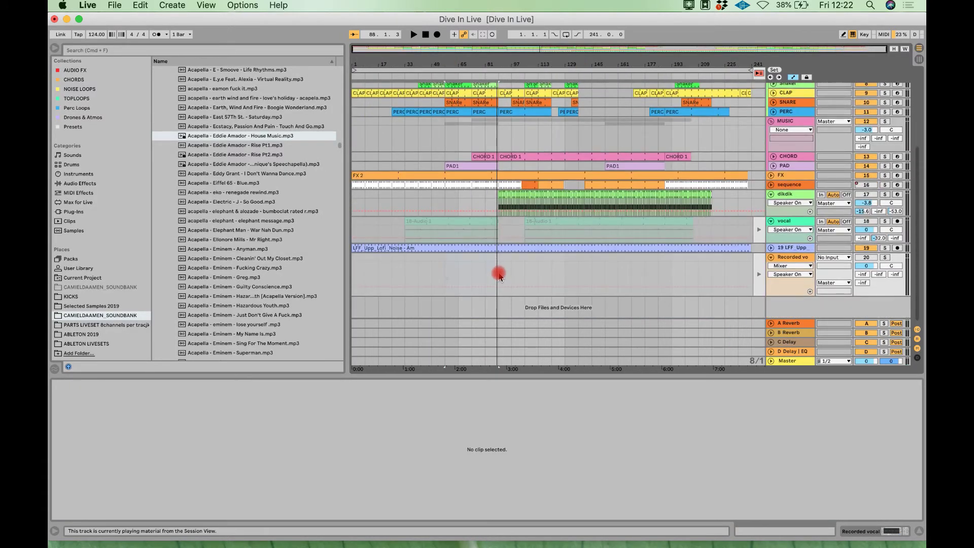
left_click(446, 274)
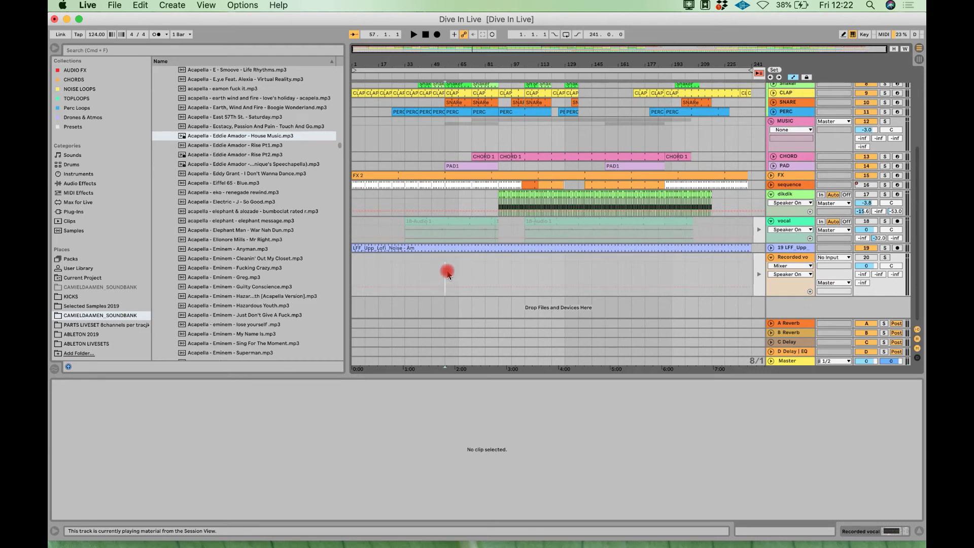
key("super+v")
Play the arrangement from bar 57, return all tracks to arrangement playback, and stop.
key("space")
left_click(865, 257)
left_click(865, 258)
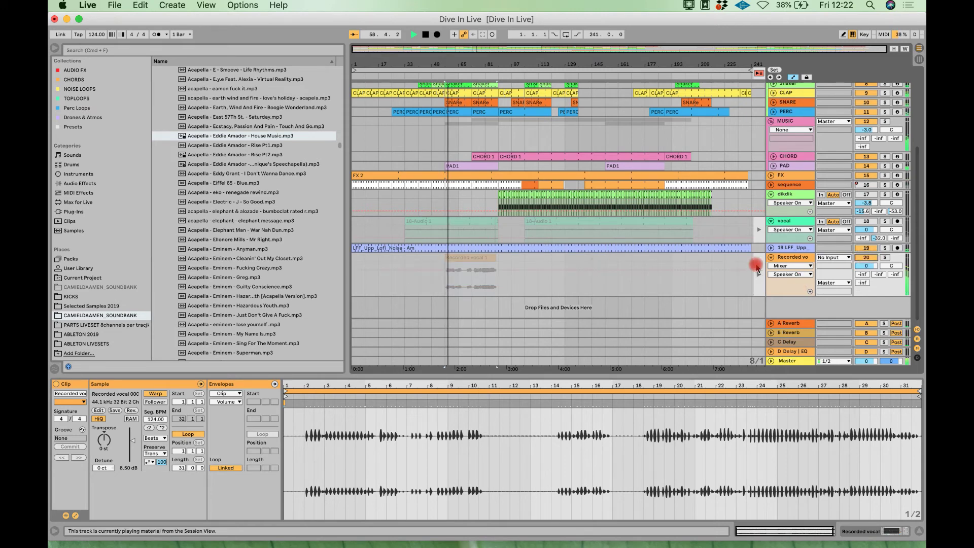
left_click(755, 74)
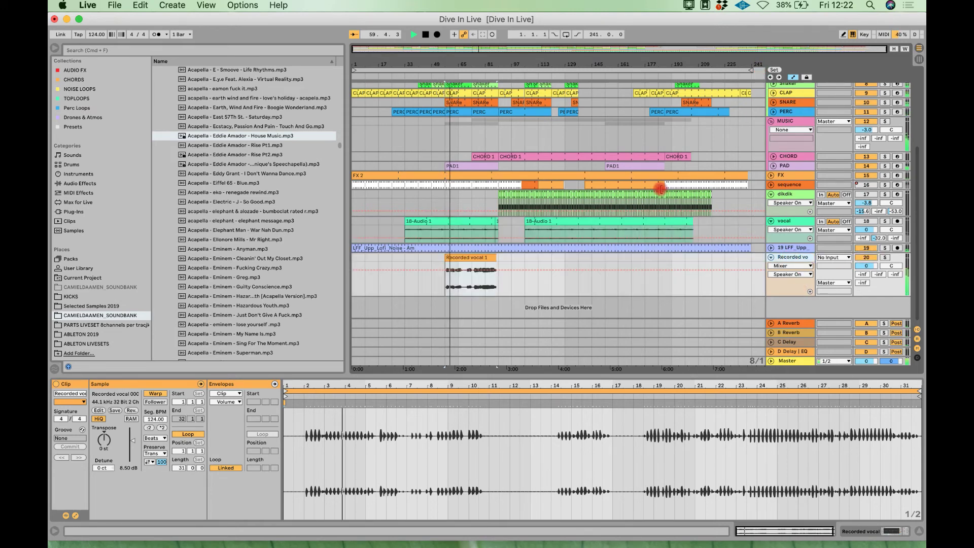
key("space")
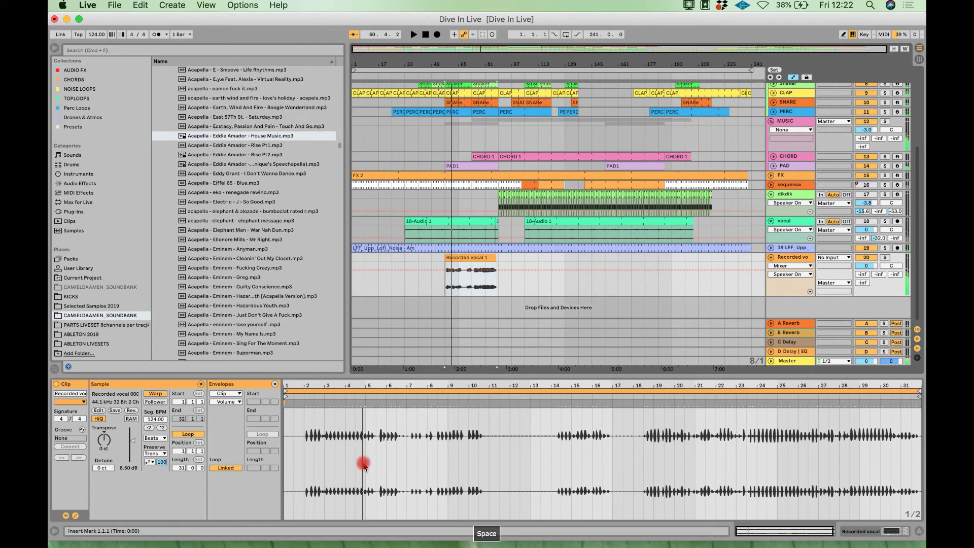
Copy the one-bar section at bar 59 of the recorded vocal to the clip's start at bar 57 and play it.
left_click_drag(454, 74, 432, 278)
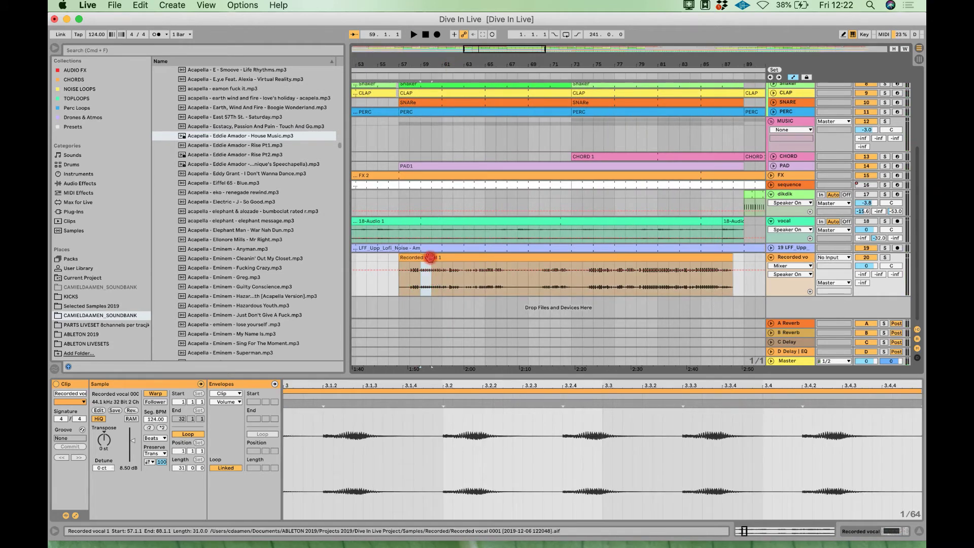
left_click(402, 261)
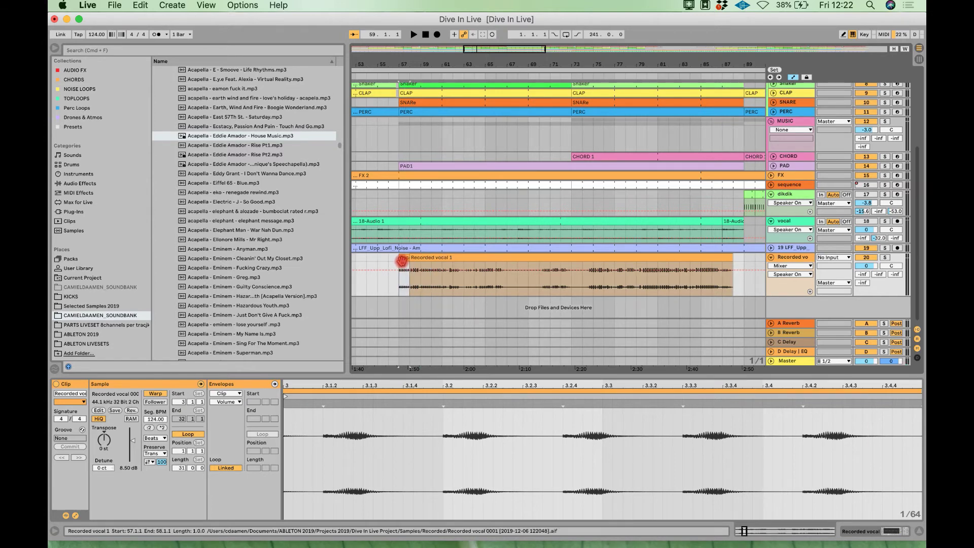
key("space")
Audition the recorded vocal in the arrangement from bar 73 and from bar 81.
left_click_drag(561, 71, 553, 51)
left_click(474, 287)
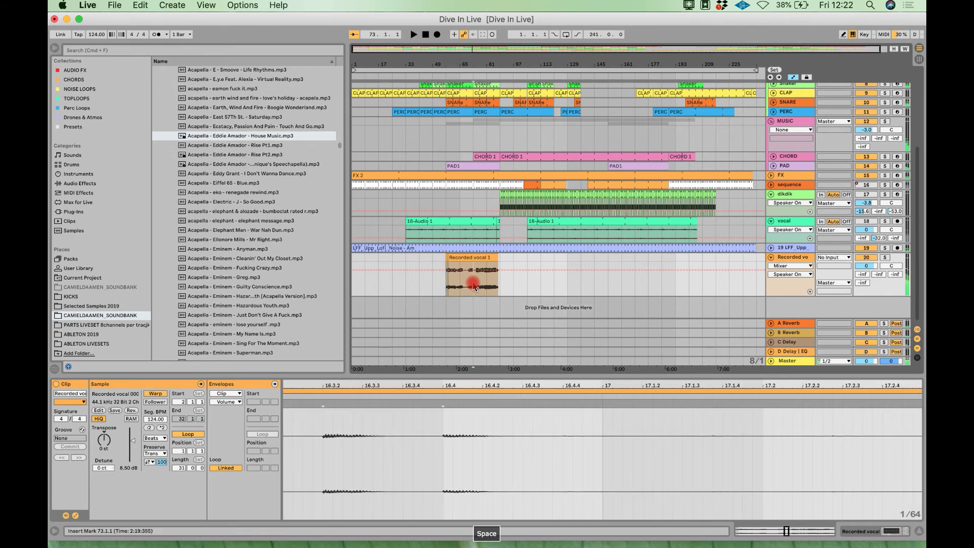
left_click(486, 287)
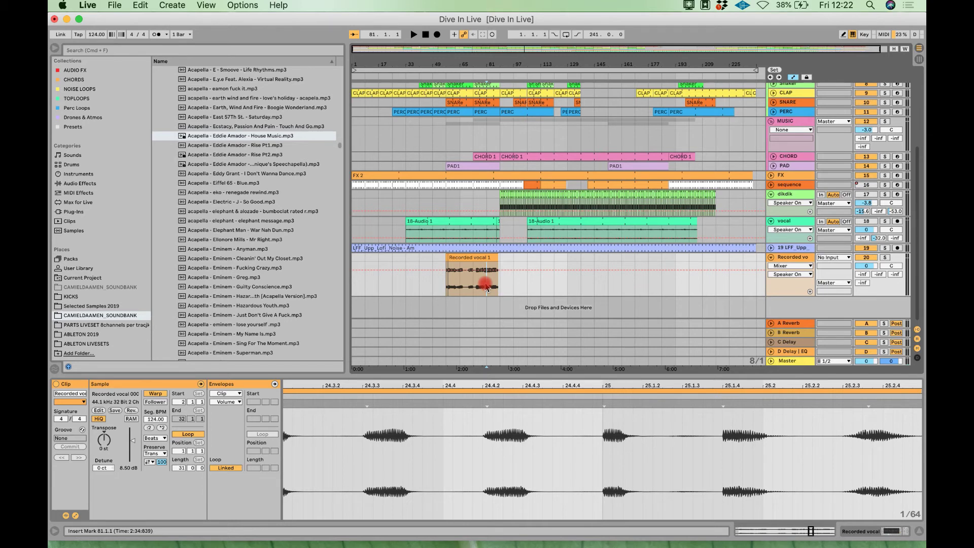
key("space")
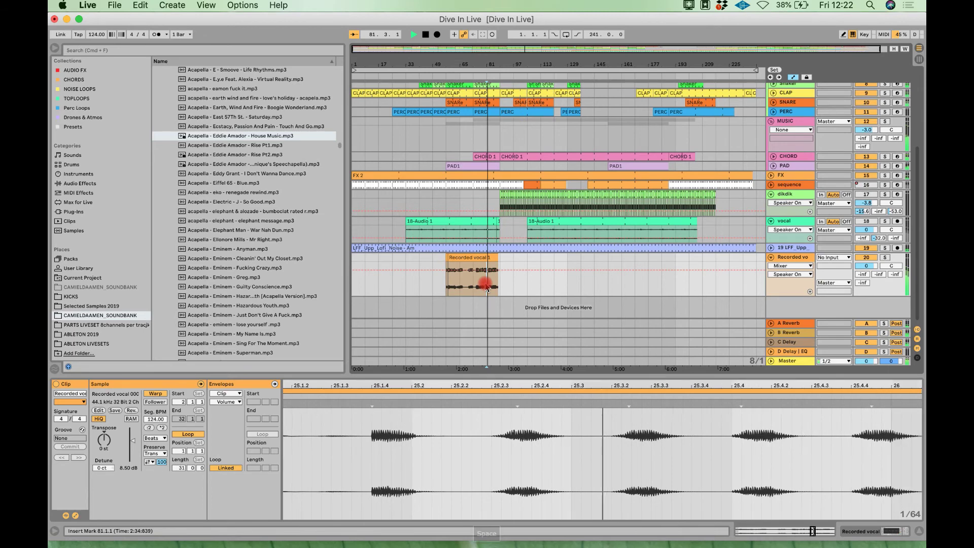
key("space")
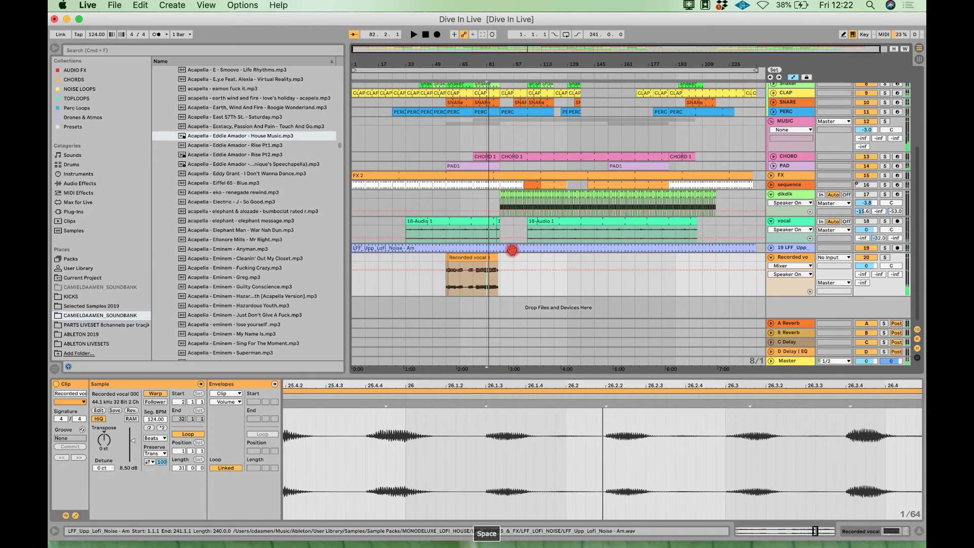